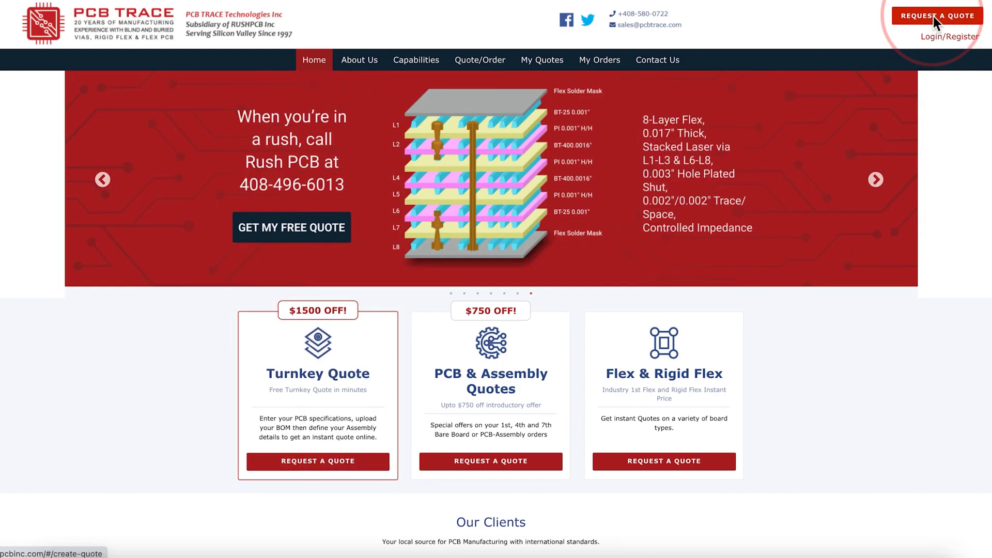
Step: Start a new quote request for a Rigid PCB with part number Test and revision A
left_click(934, 17)
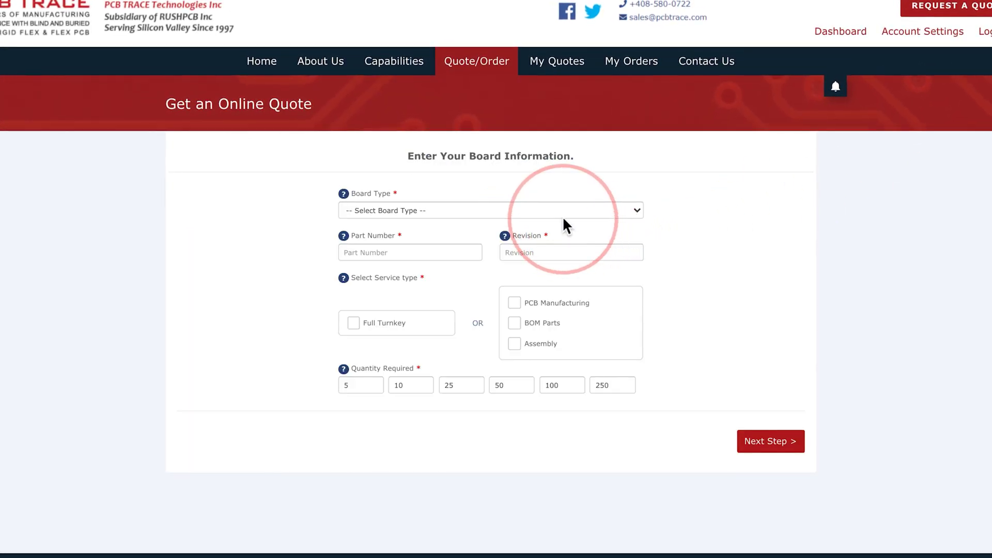
left_click(562, 211)
left_click(561, 217)
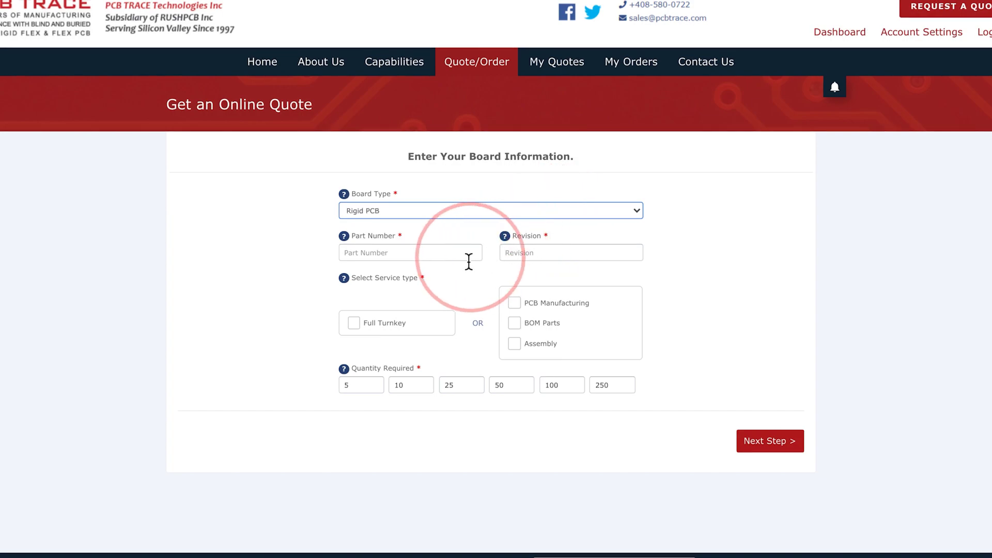
left_click(453, 252)
type("Test")
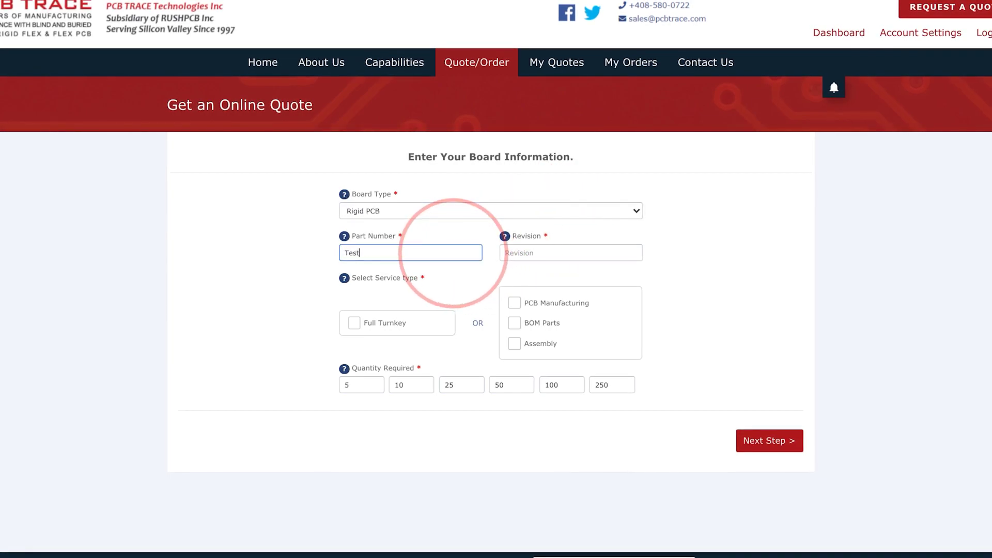
left_click(506, 254)
type("A")
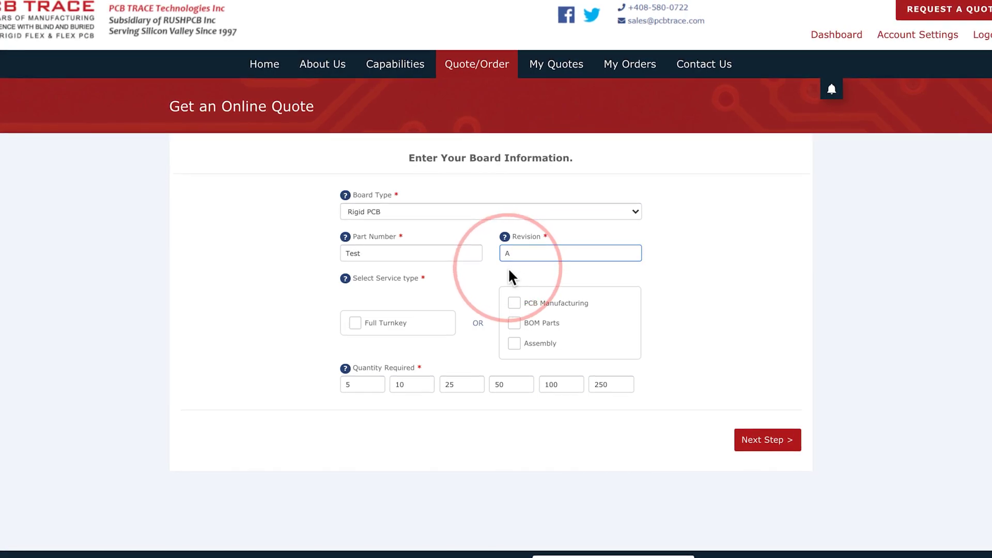
Step: Choose BOM Parts as the service type and set the third required quantity to 30
left_click(515, 324)
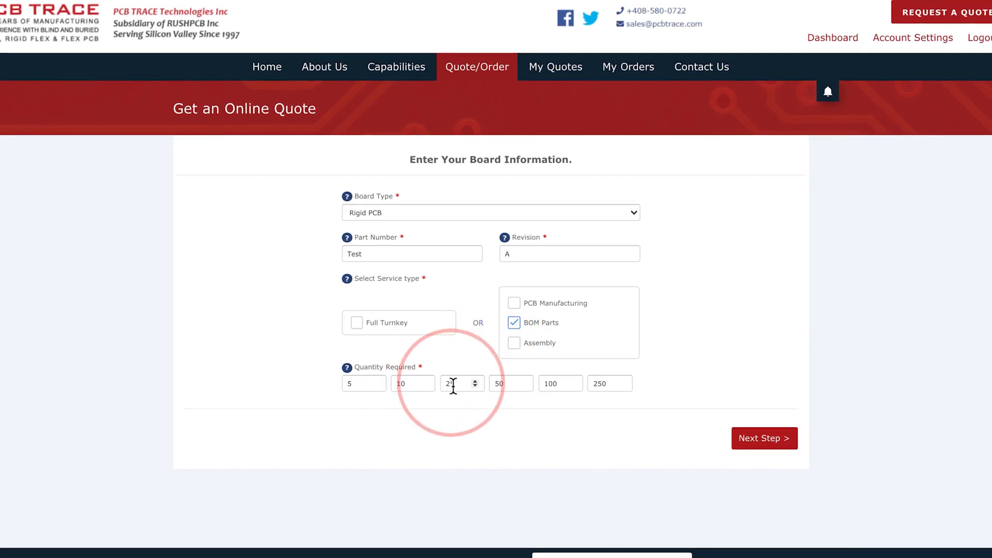
double_click(455, 384)
type("30")
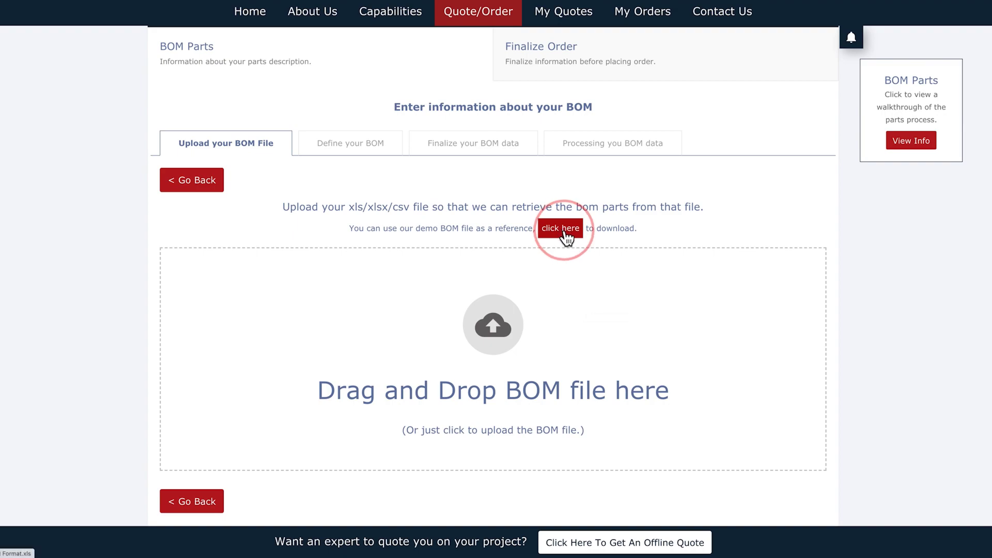
Step: Upload BOM v1.3.xlsx from the Demo BOM folder as the BOM file
left_click(547, 283)
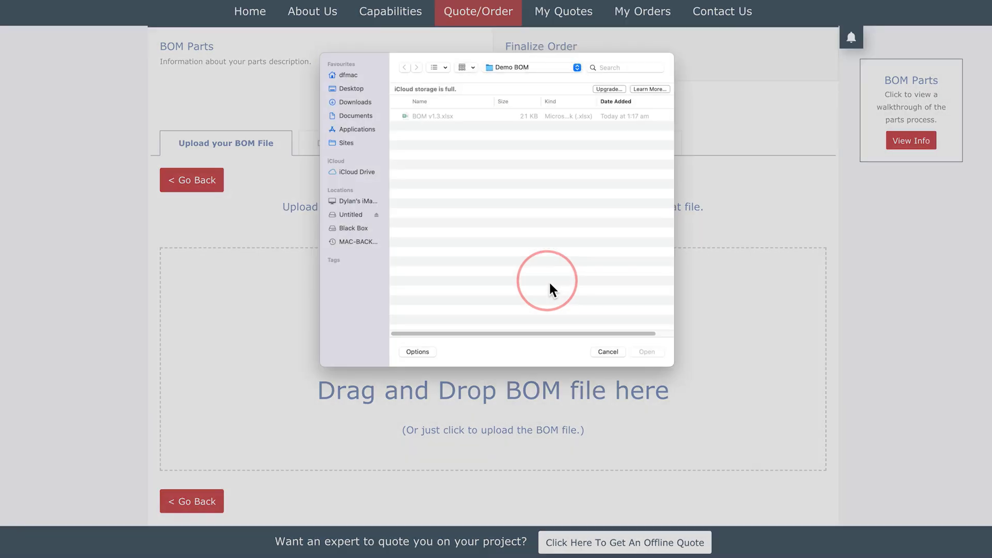
left_click(423, 122)
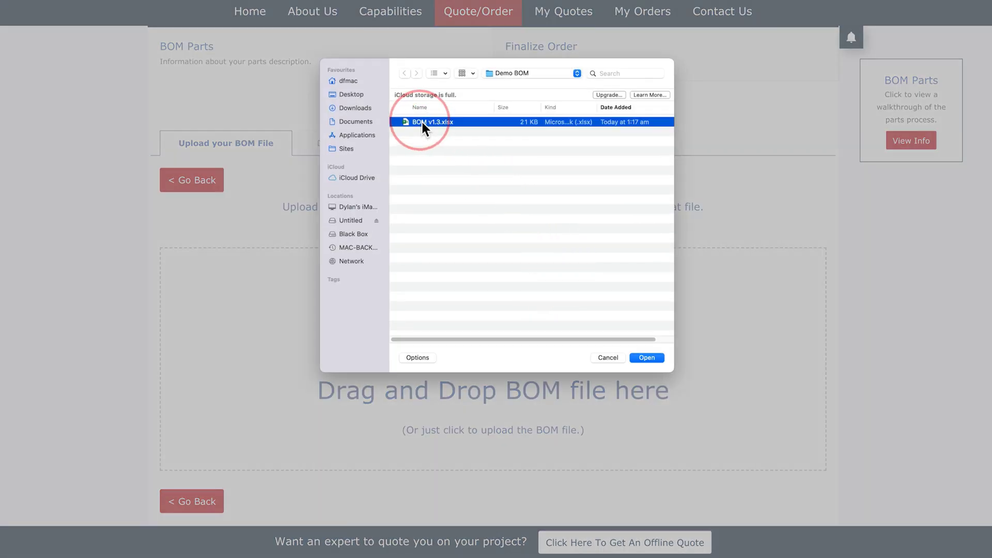
left_click(638, 360)
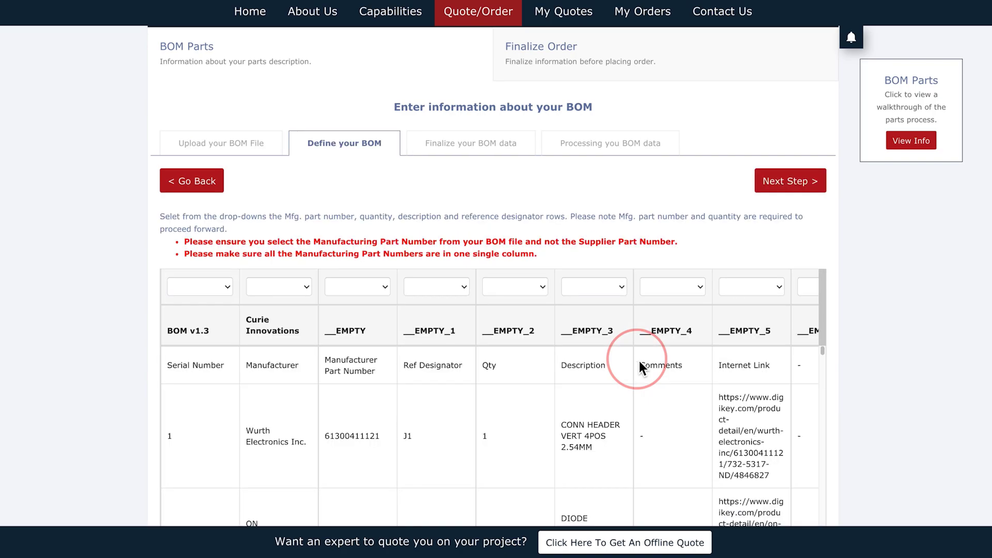
Step: Assign Mfg. part number to the Manufacturer Part Number column and Quantity to the Qty column
scroll(864, 392, "down", 2)
left_click(864, 391)
scroll(864, 391, "down", 1)
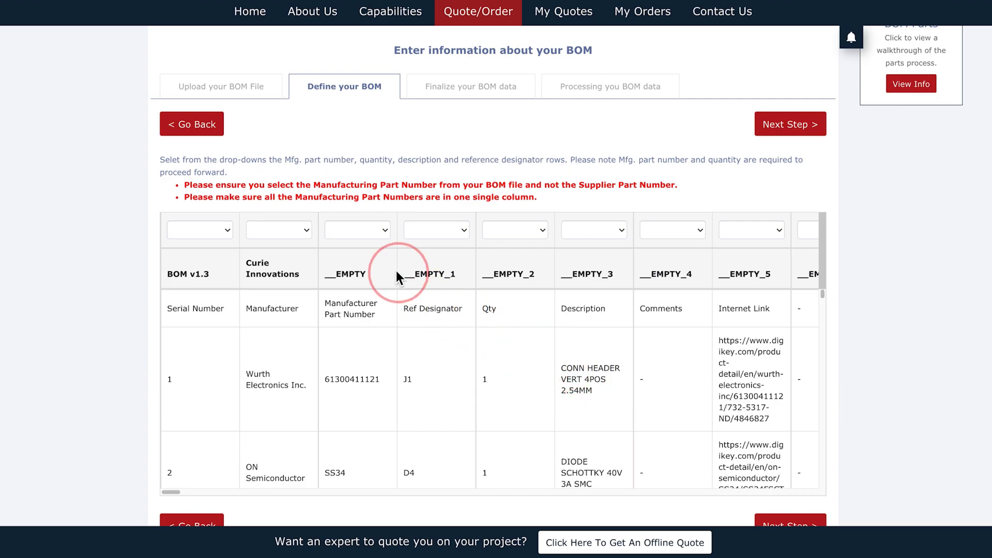
left_click(376, 241)
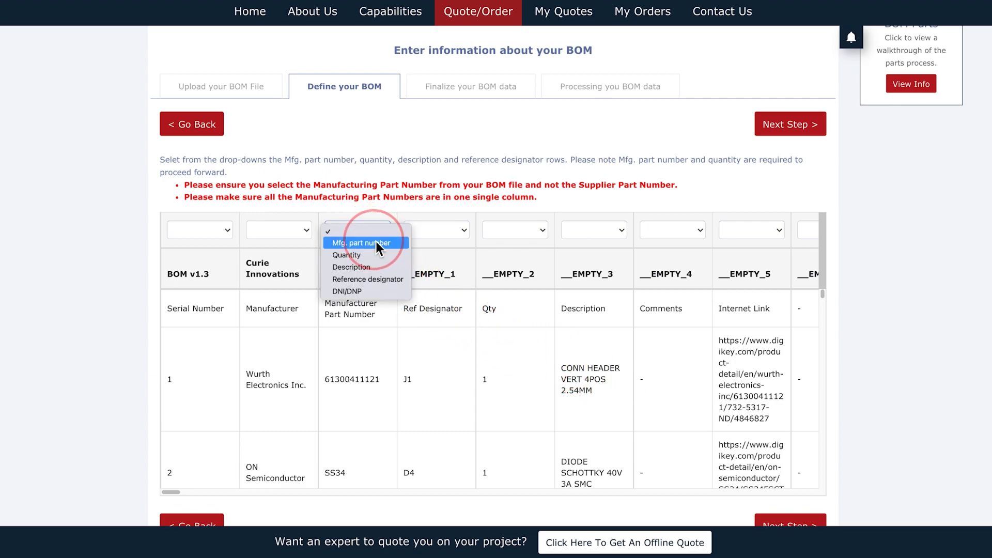
left_click(377, 241)
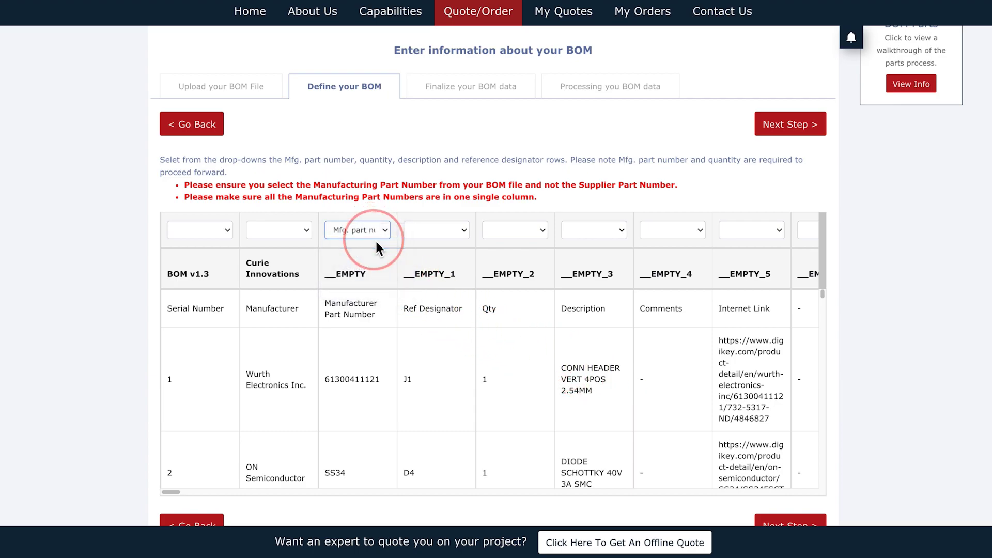
left_click(521, 240)
left_click(526, 253)
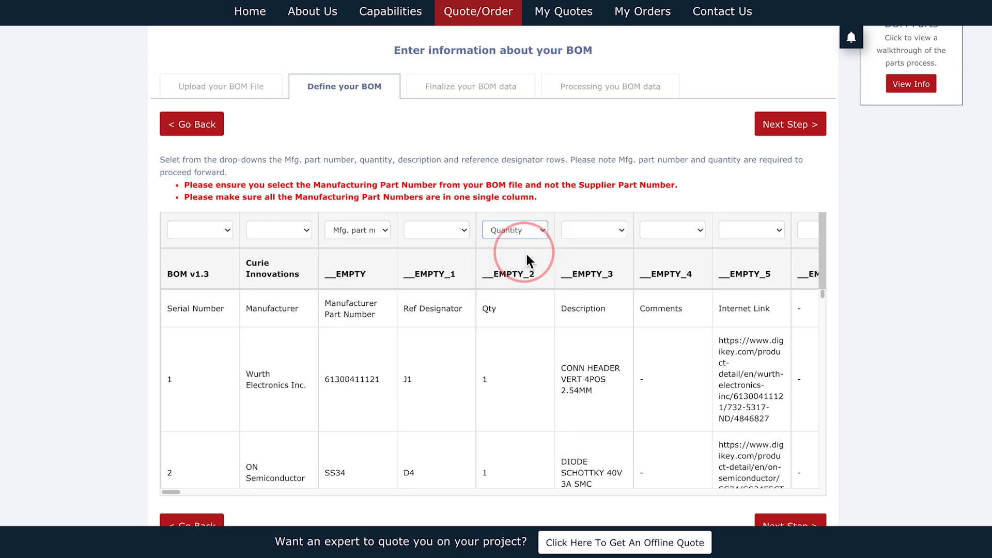
Step: Assign Reference designator to the Ref Designator column and Description to the Description column, and continue to finalizing the BOM data
left_click(459, 238)
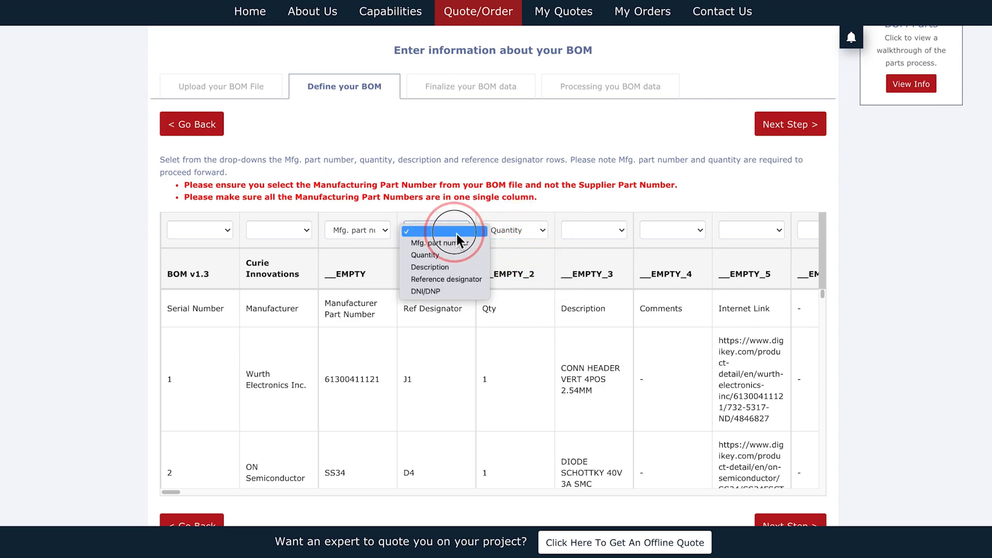
left_click(458, 279)
left_click(578, 236)
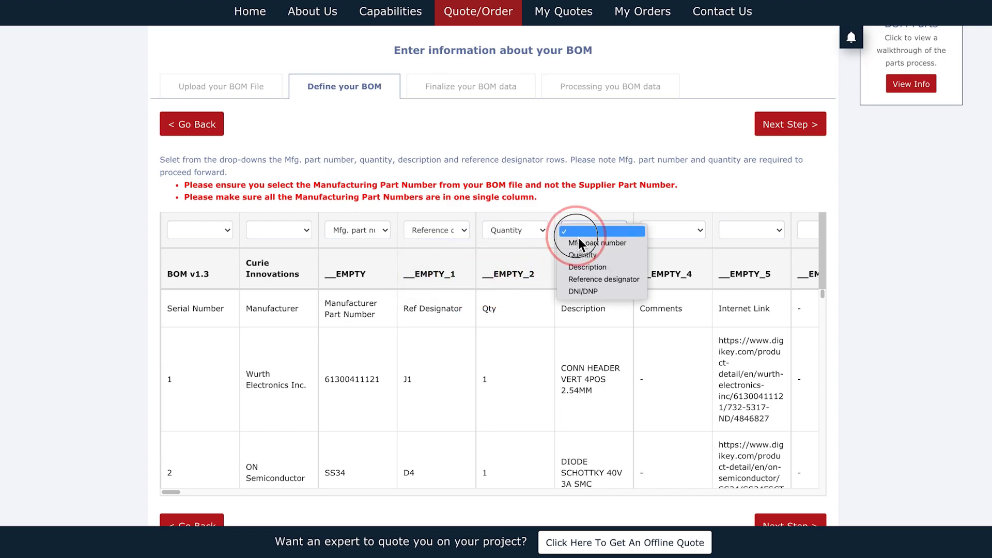
left_click(587, 266)
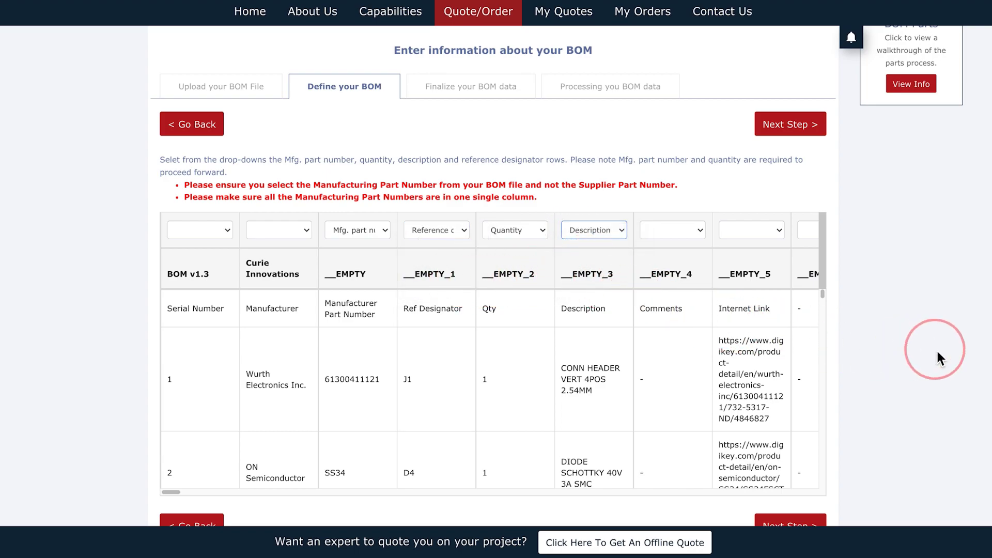
scroll(936, 349, "down", 1)
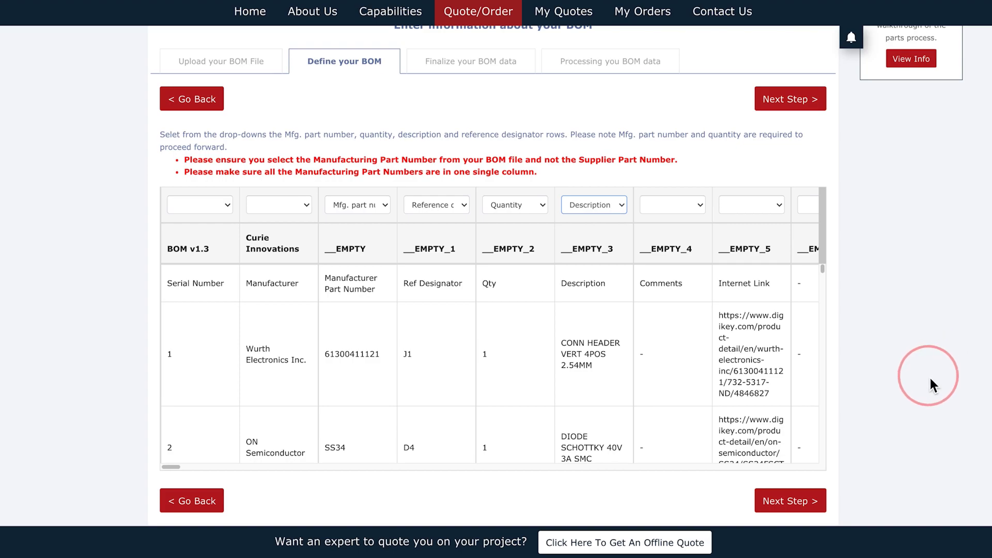
left_click(790, 502)
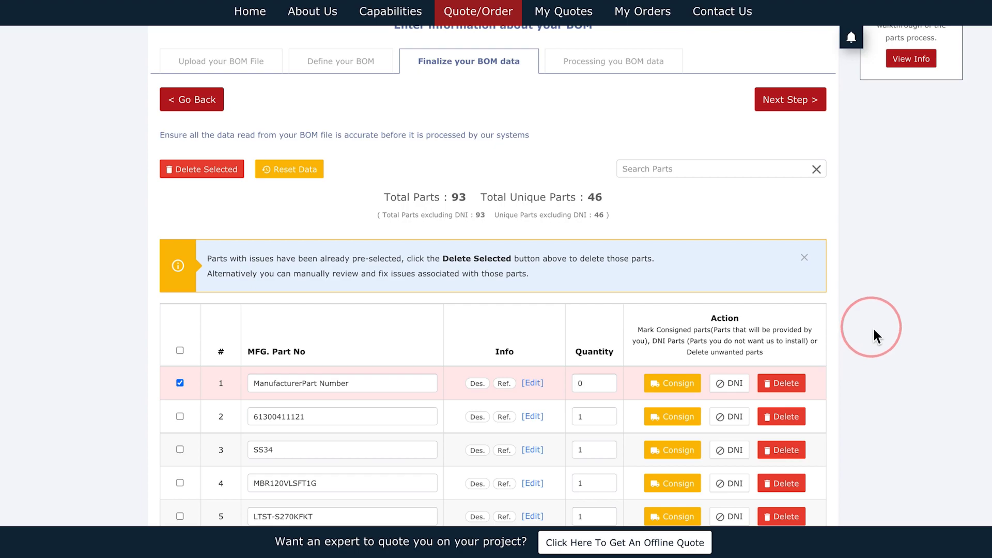
Step: Delete the preselected header row from the parts list and confirm its removal
scroll(878, 333, "down", 1)
scroll(880, 333, "down", 1)
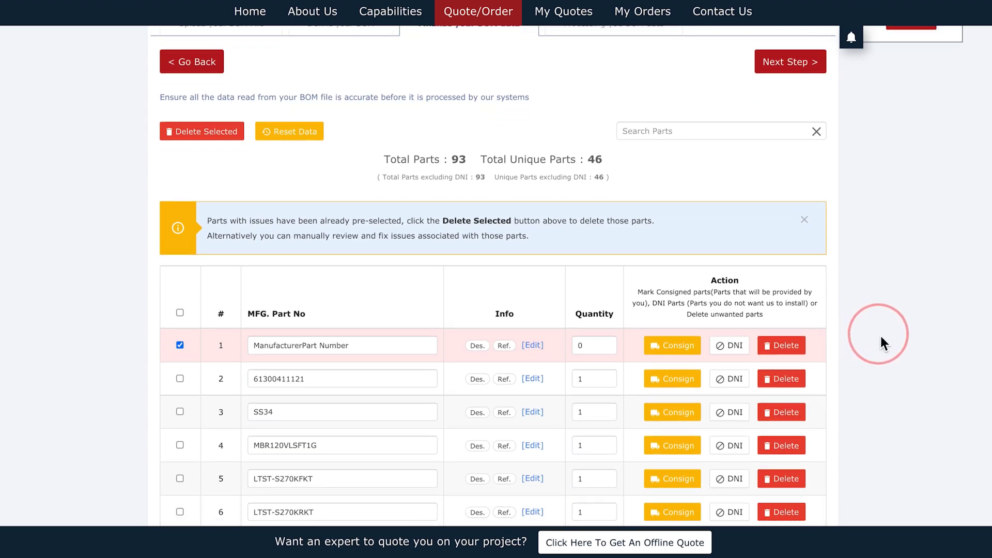
scroll(880, 334, "down", 1)
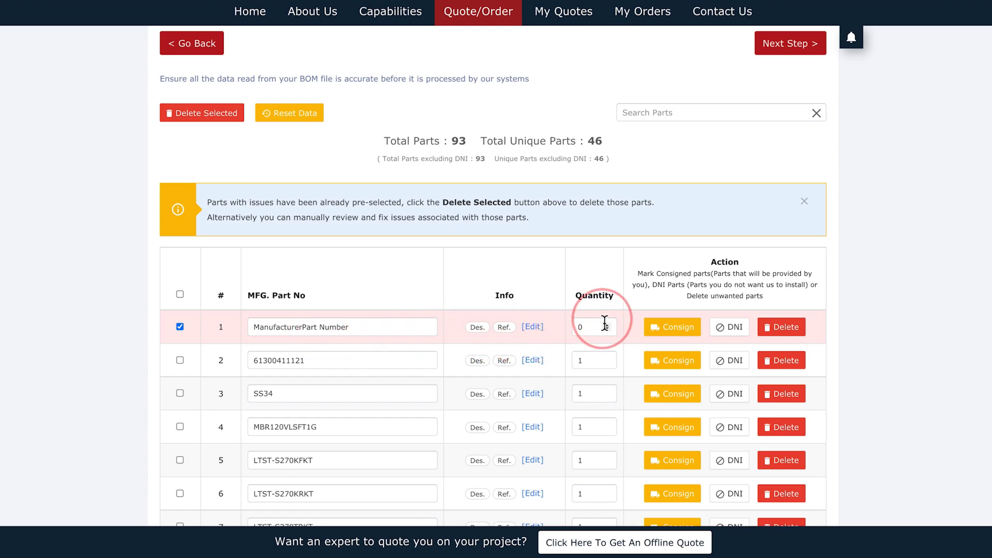
left_click(205, 121)
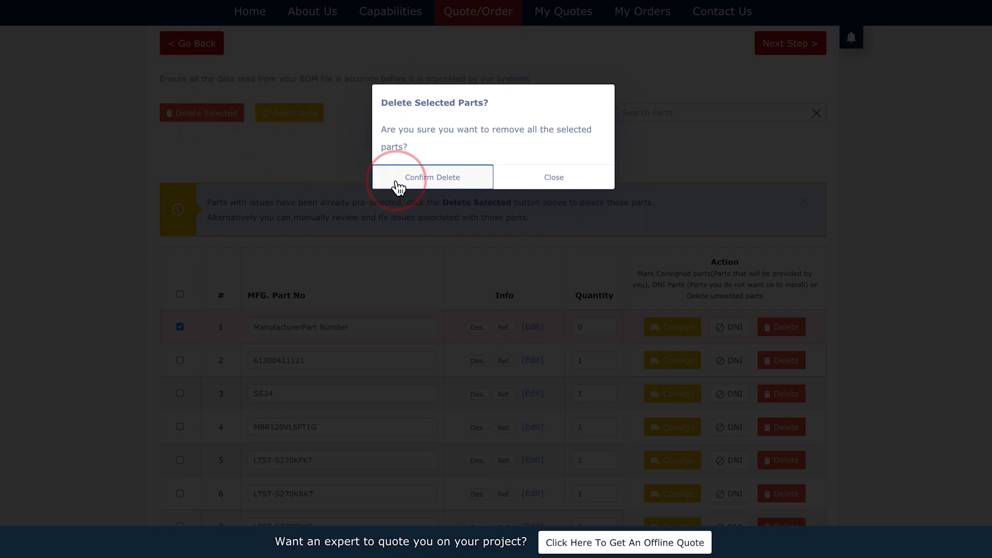
left_click(398, 186)
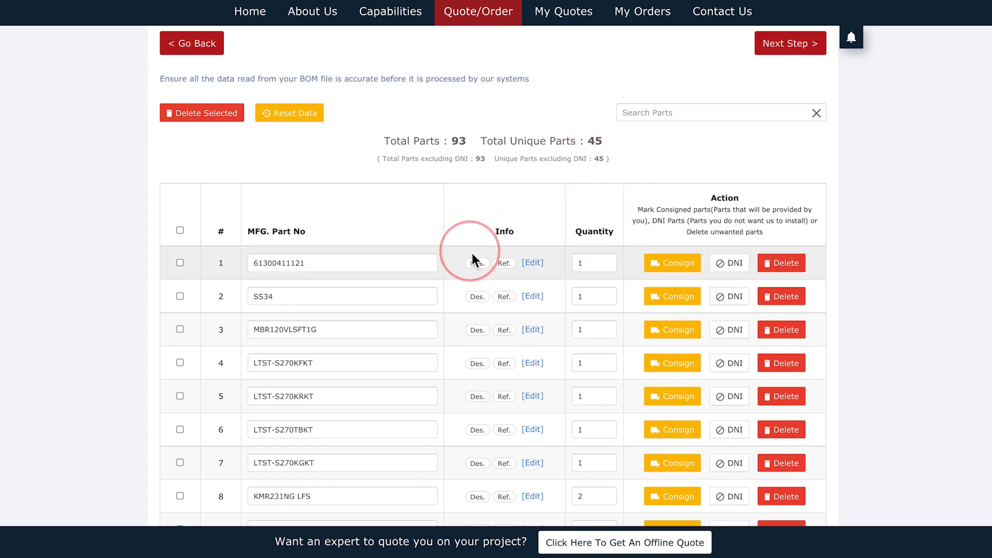
mouse_move(475, 264)
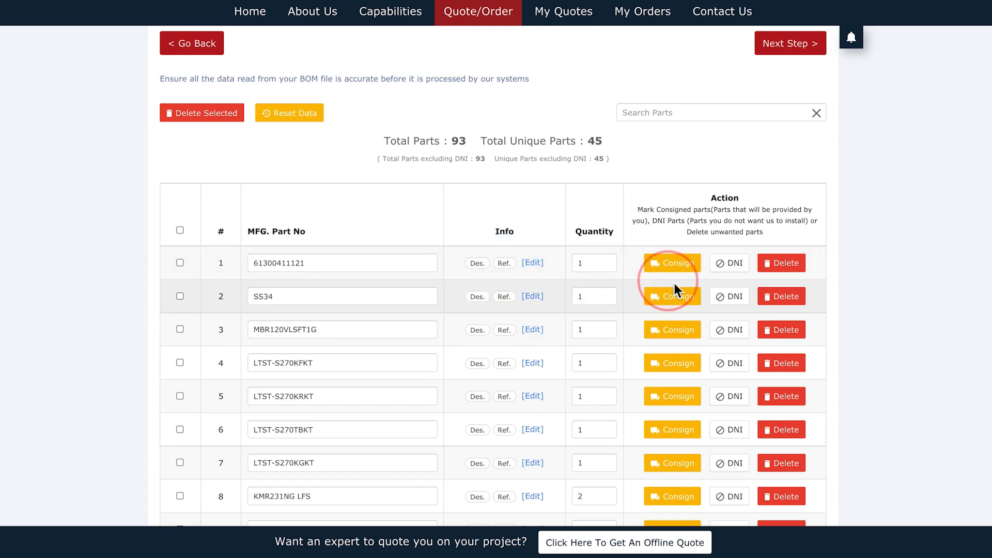
left_click(732, 265)
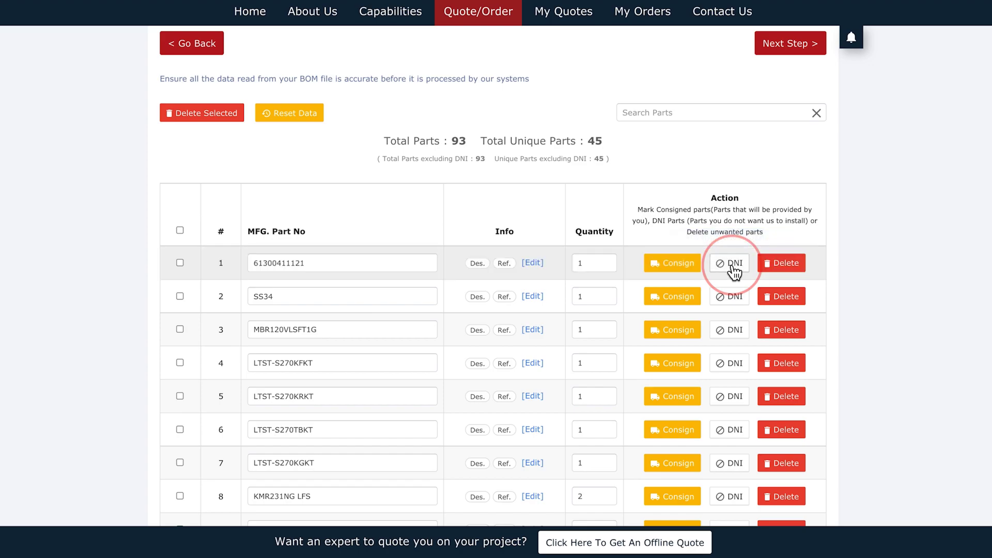
left_click(692, 270)
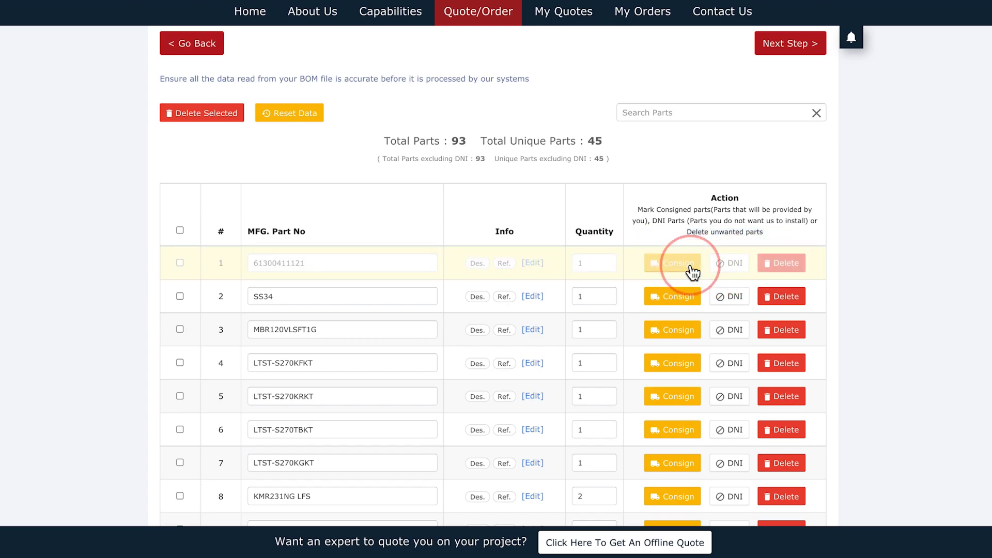
left_click(692, 272)
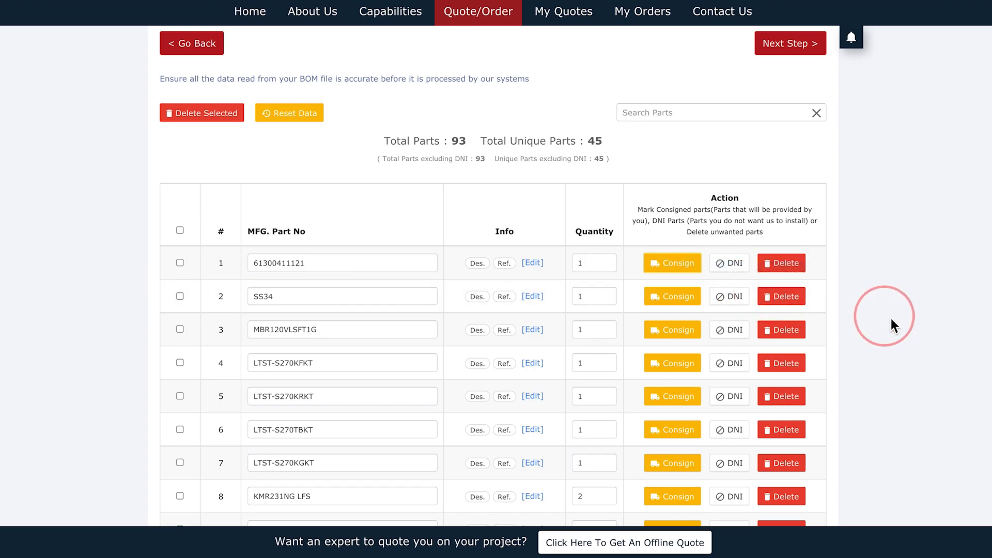
Step: Submit the finalized parts list for processing, ignoring the reported reference designator issues
scroll(906, 311, "down", 9)
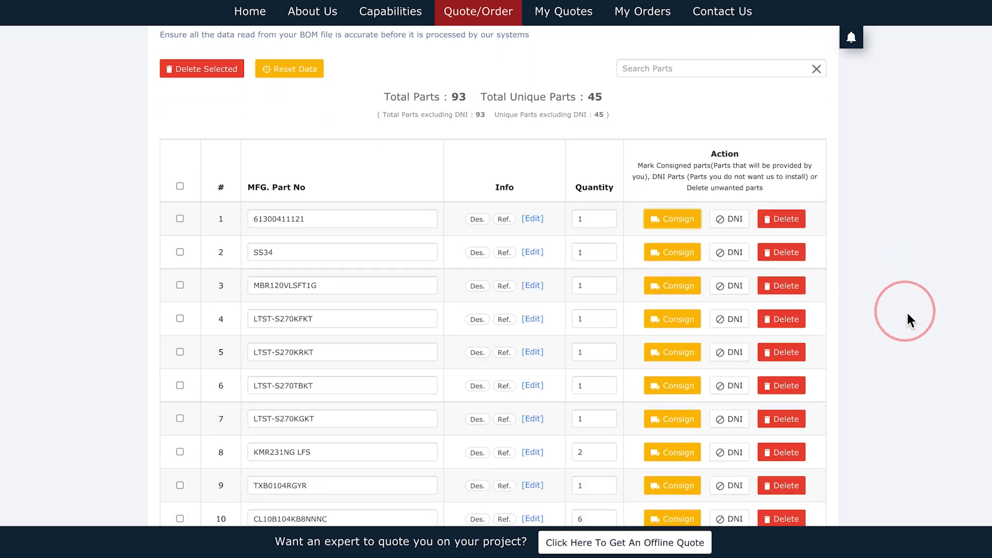
scroll(905, 311, "down", 15)
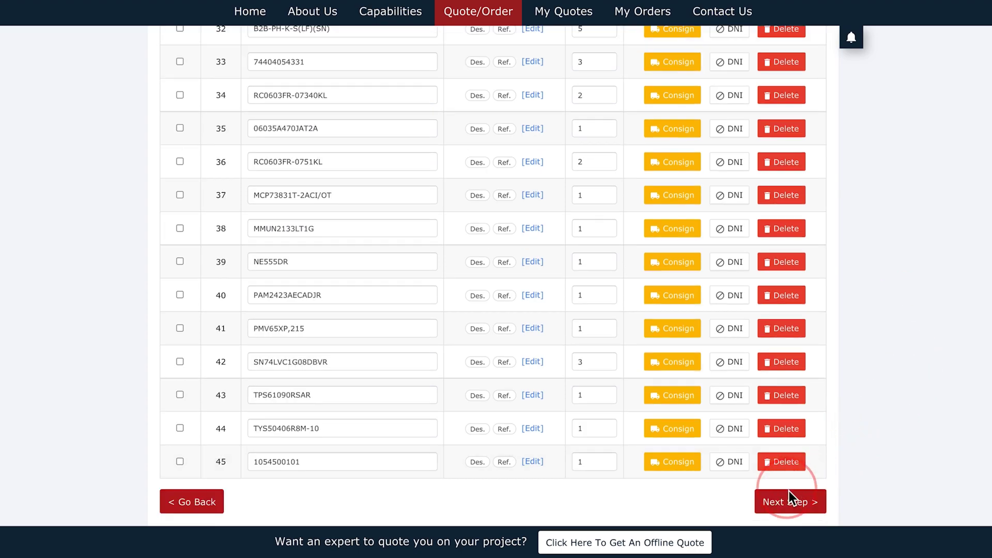
left_click(786, 497)
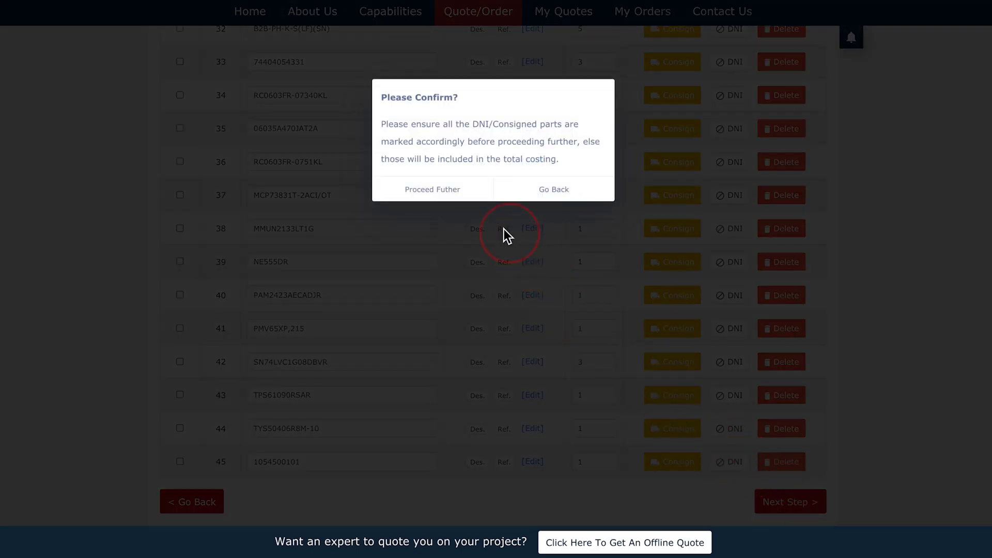
left_click(469, 198)
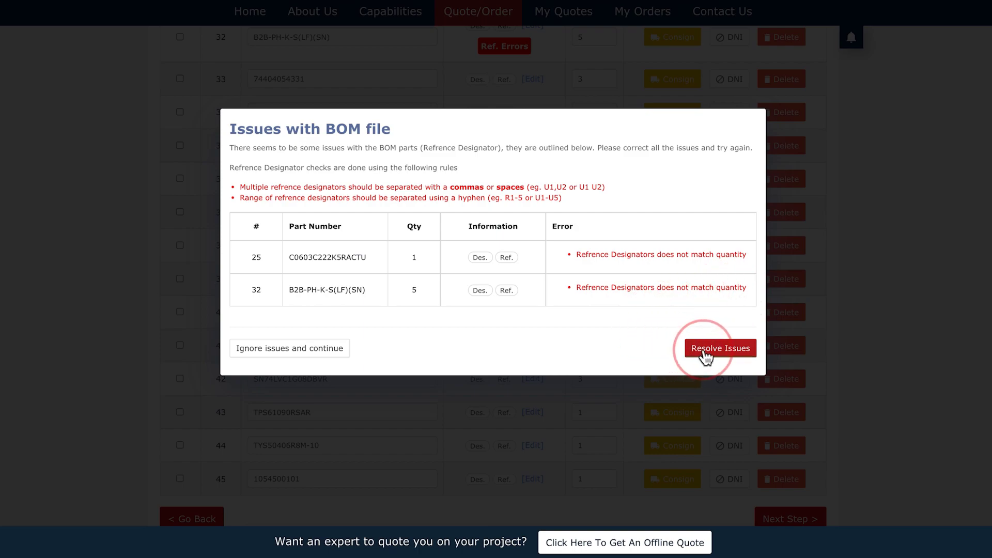
left_click(310, 352)
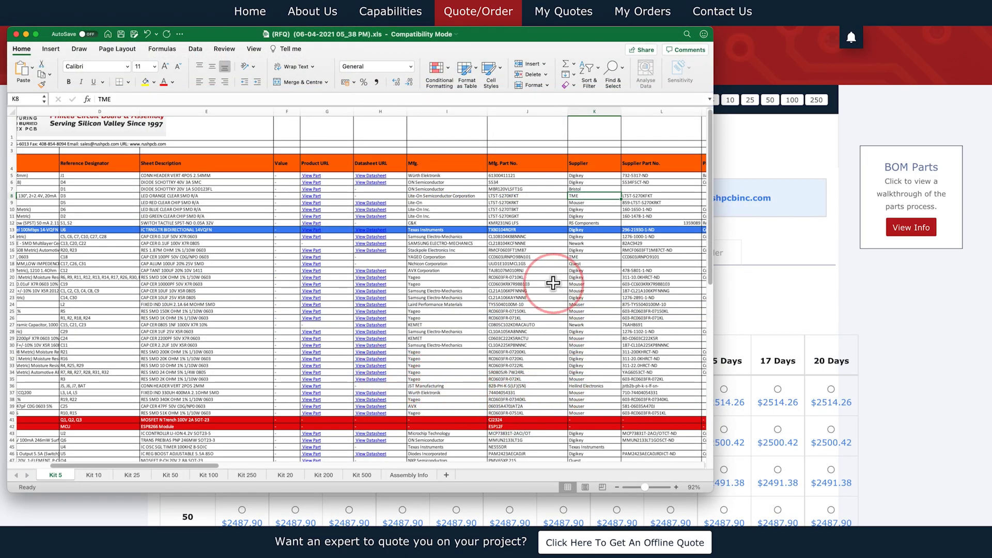
Step: Examine the manufacturer and supplier columns on the Kit 5 sheet of the RFQ workbook in Excel
scroll(552, 283, "right", 2)
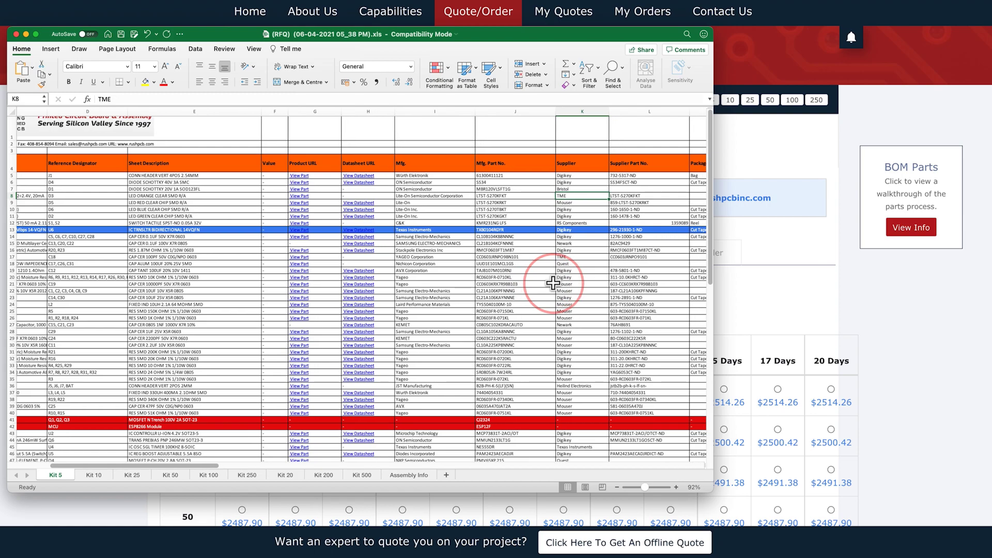